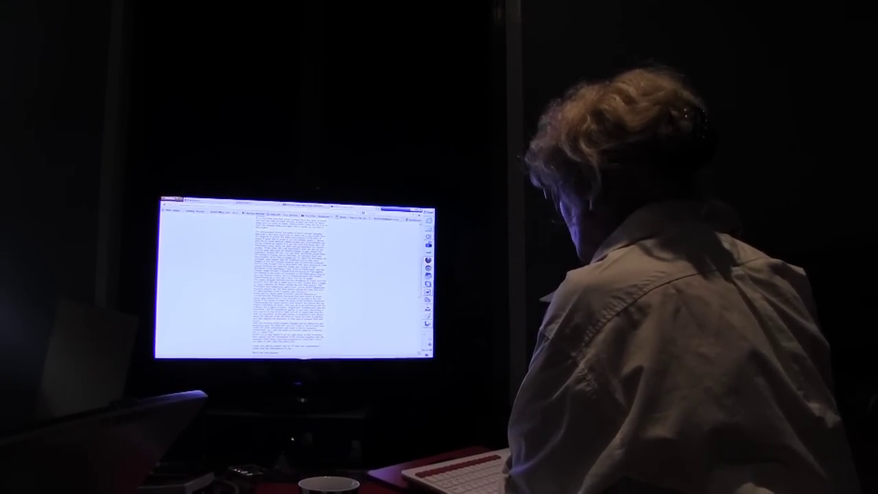
{"action": "scroll", "coordinate": [295, 281], "scroll_direction": "down", "scroll_amount": 5}
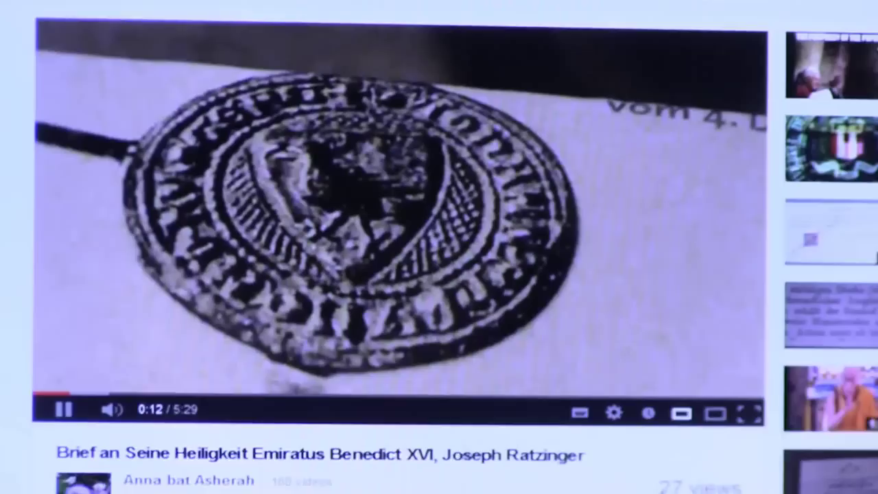
{"action": "scroll", "coordinate": [388, 483], "scroll_direction": "down", "scroll_amount": 1}
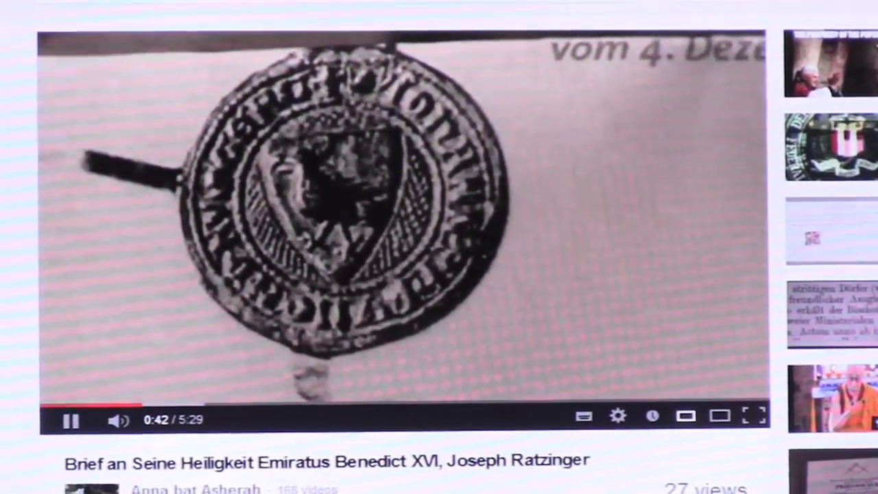
{"action": "scroll", "coordinate": [439, 247], "scroll_direction": "down", "scroll_amount": 5}
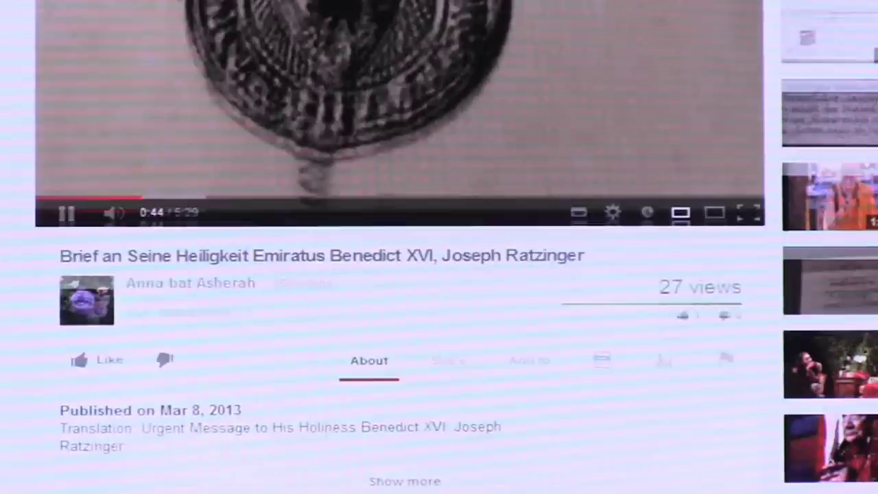
{"action": "scroll", "coordinate": [438, 247], "scroll_direction": "down", "scroll_amount": 2}
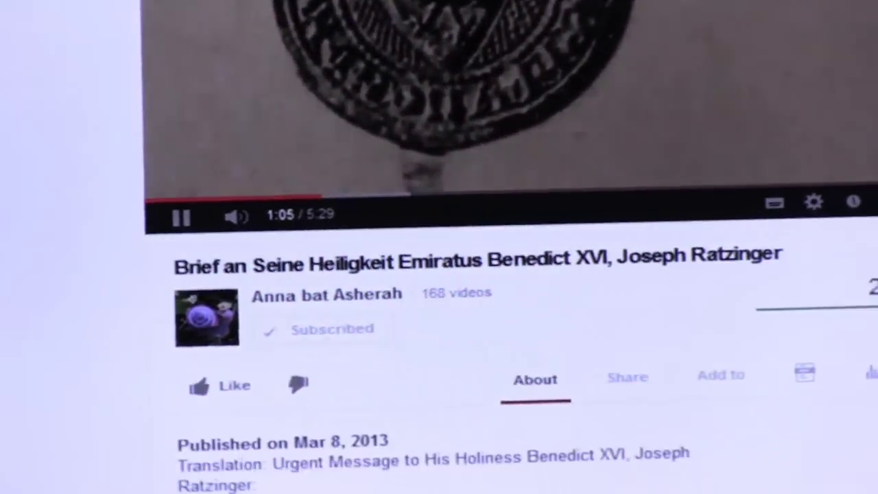
{"action": "type", "text": "Love it...you have done an oustanding job...well donegood a"}
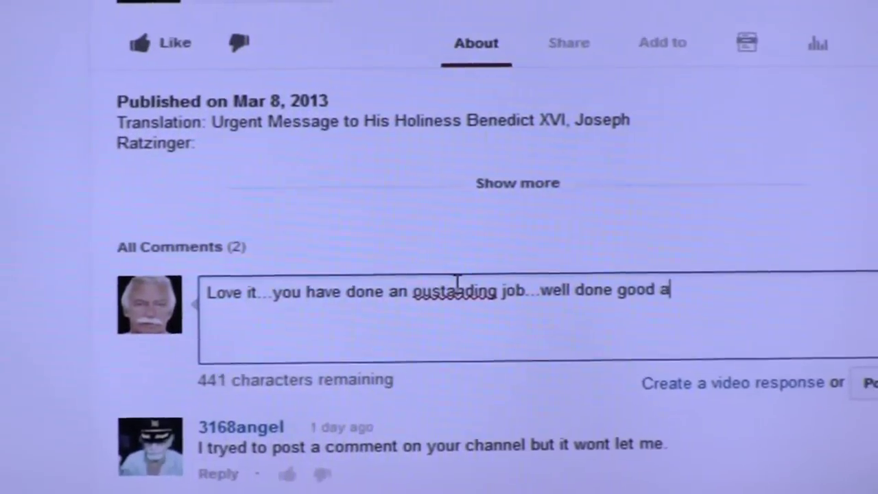
{"action": "type", "text": "nd f"}
{"action": "type", "text": "a"}
{"action": "type", "text": "ith"}
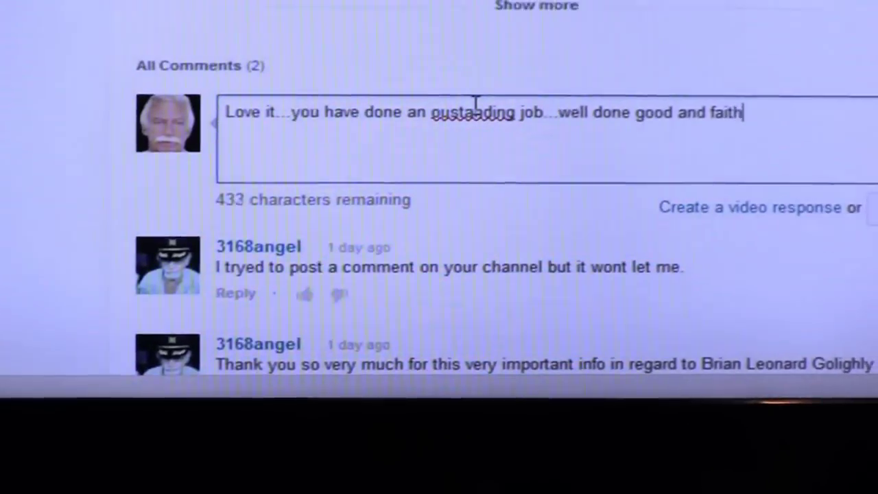
{"action": "type", "text": "ful serv"}
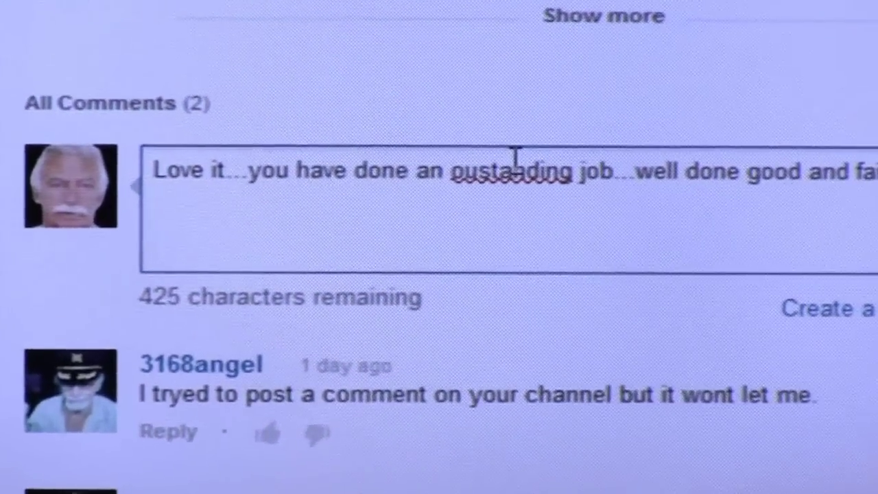
{"action": "type", "text": "ant...."}
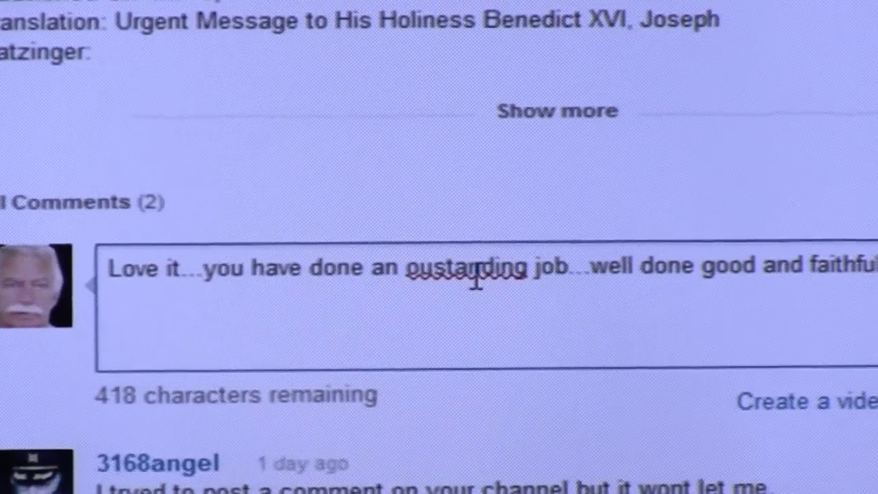
- Correct 'oustanding' to 'outstanding' from the spelling suggestions, then return to the comment's end
{"action": "right_click", "coordinate": [487, 264]}
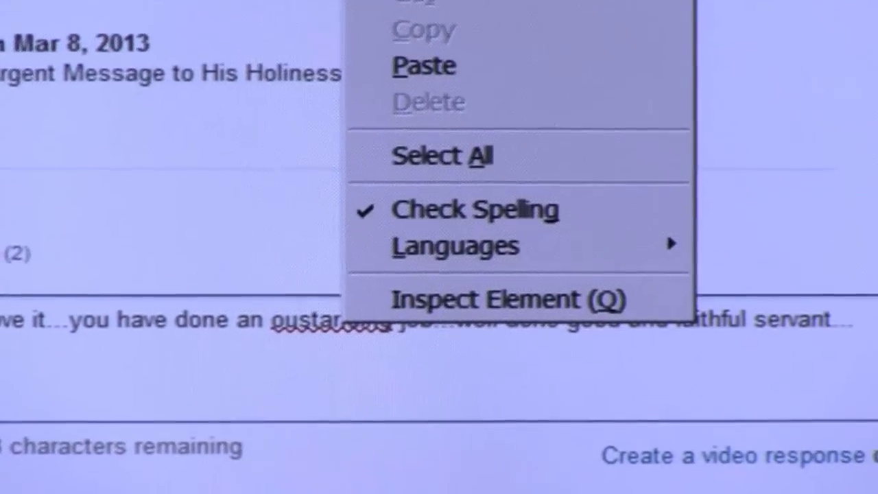
{"action": "left_click", "coordinate": [439, 3]}
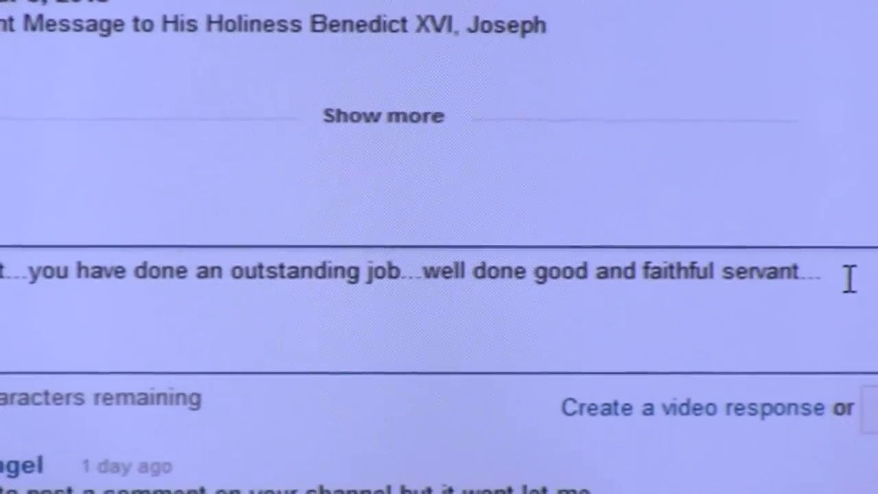
{"action": "left_click", "coordinate": [848, 281]}
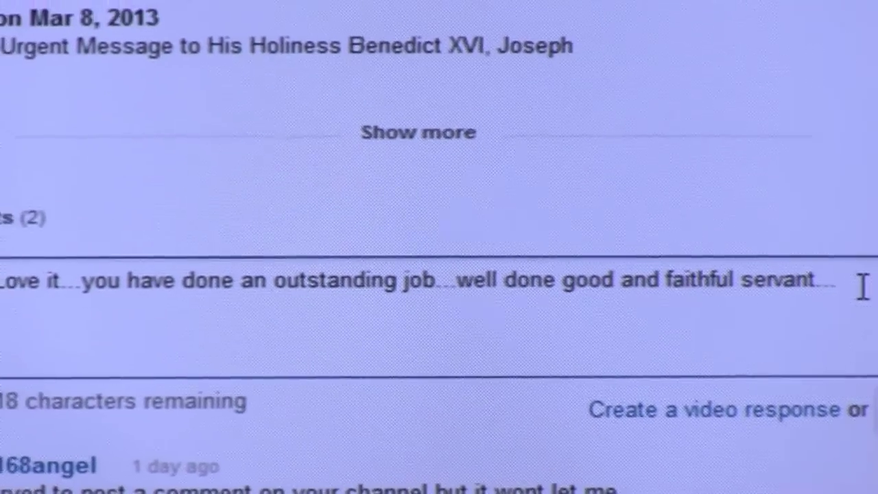
{"action": "type", "text": "A"}
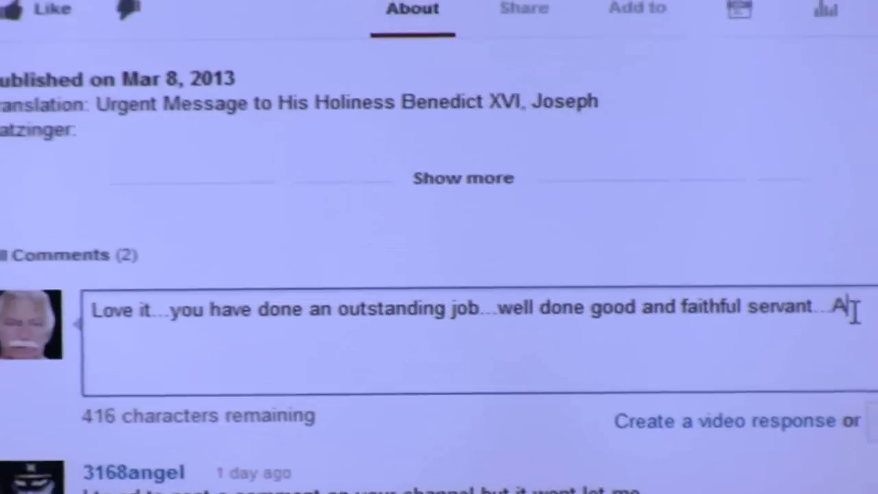
{"action": "type", "text": "sh a"}
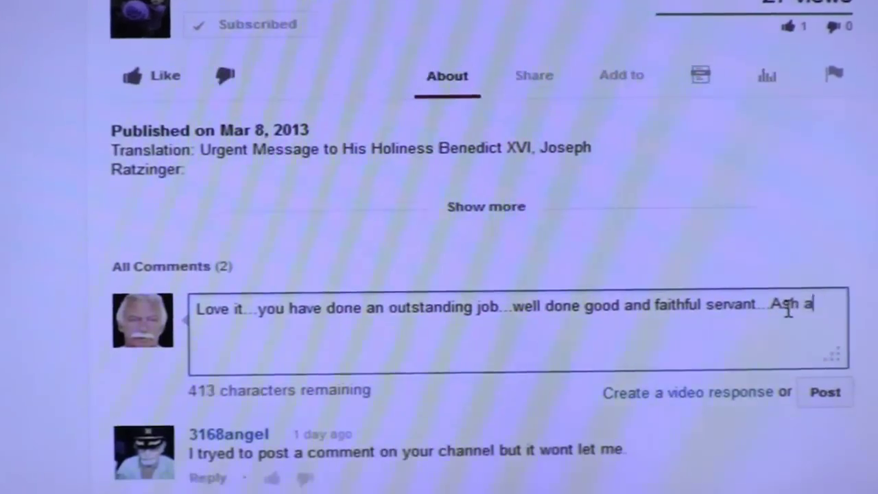
{"action": "type", "text": "nd"}
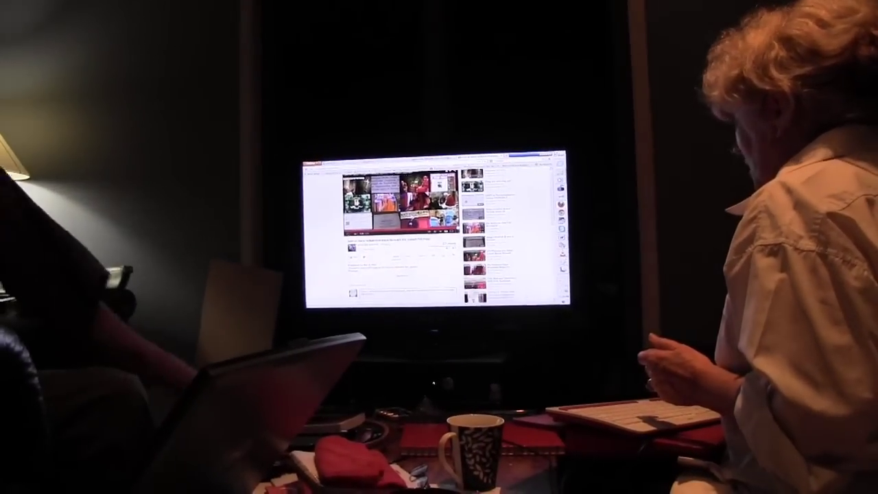
{"action": "scroll", "coordinate": [401, 260], "scroll_direction": "down", "scroll_amount": 3}
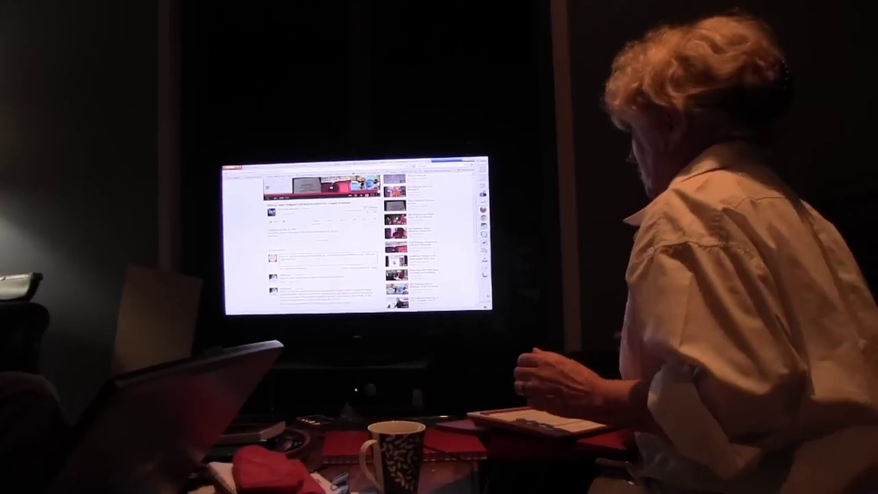